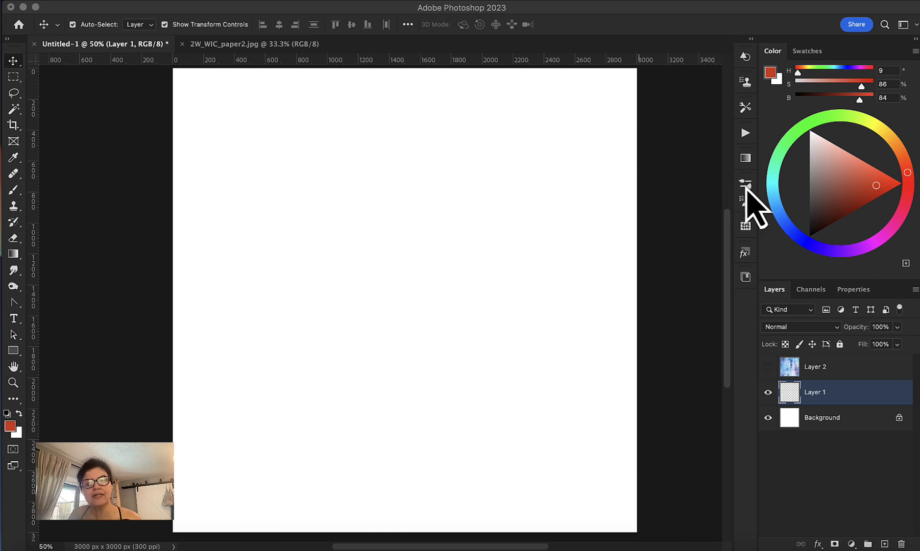
# - Open the 2W_Texture Playground brush presets and briefly check Layer 2 by toggling its visibility
pyautogui.click(745, 187)
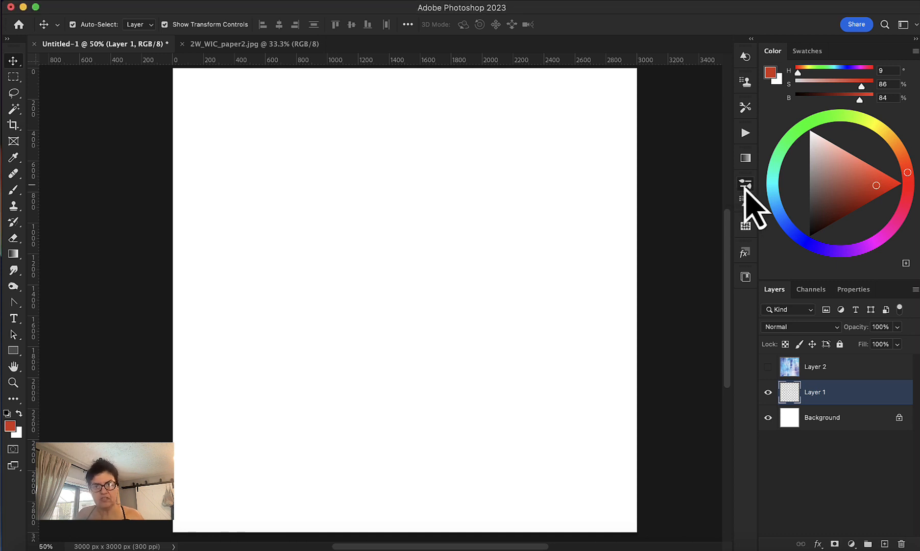
pyautogui.click(745, 187)
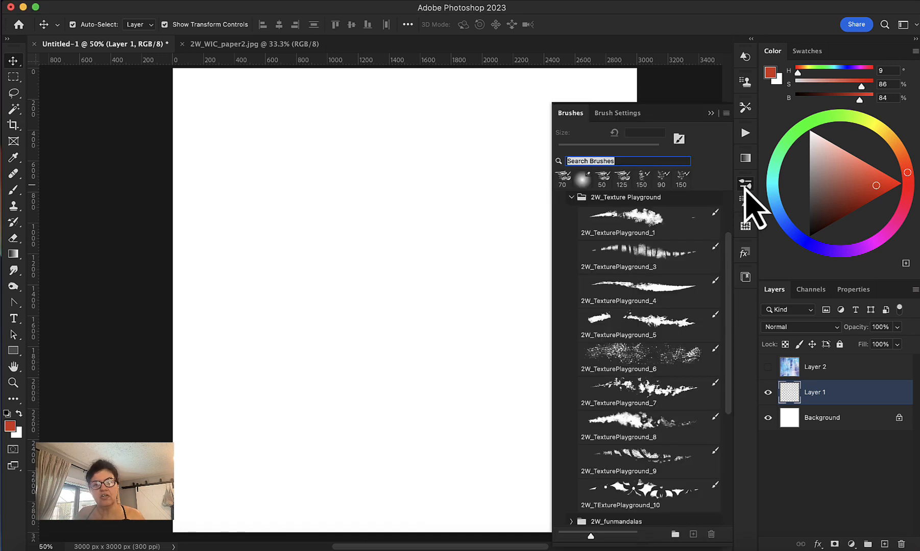
pyautogui.click(680, 247)
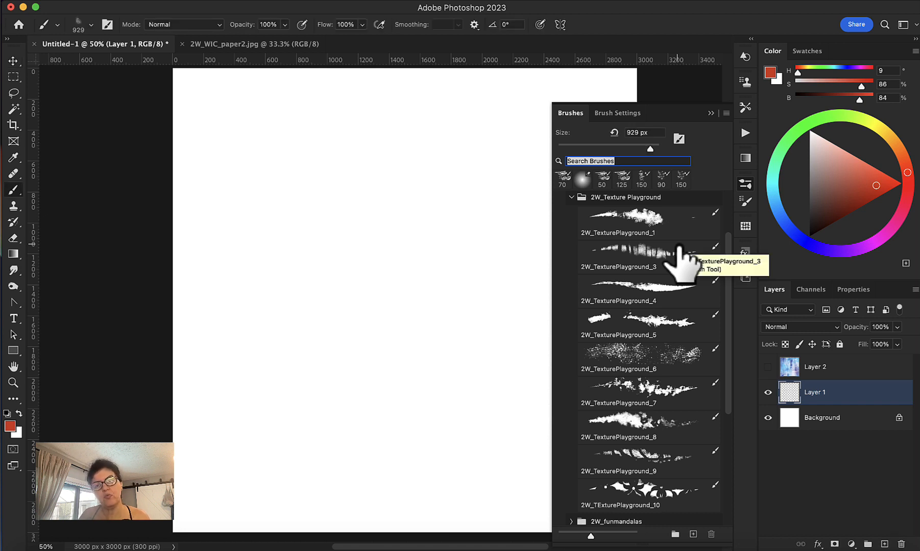
pyautogui.press('v')
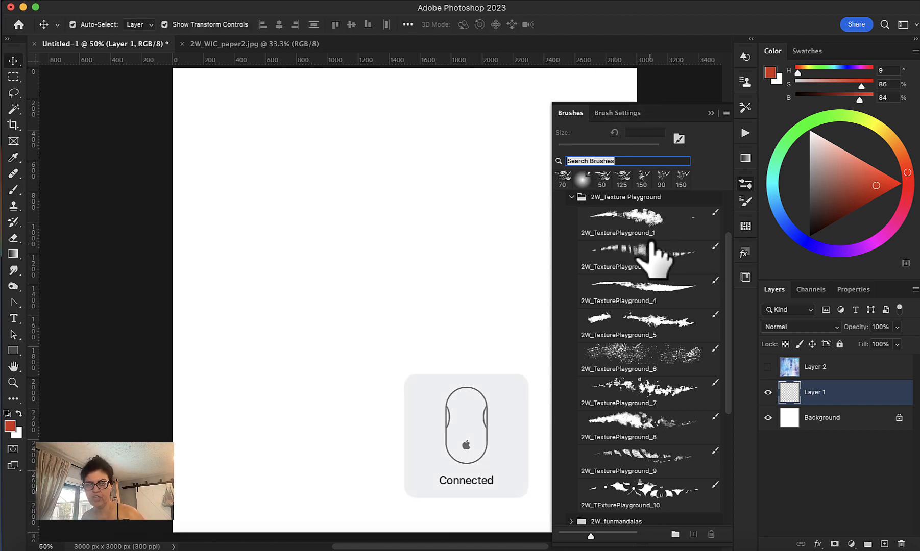
pyautogui.click(768, 367)
pyautogui.click(768, 368)
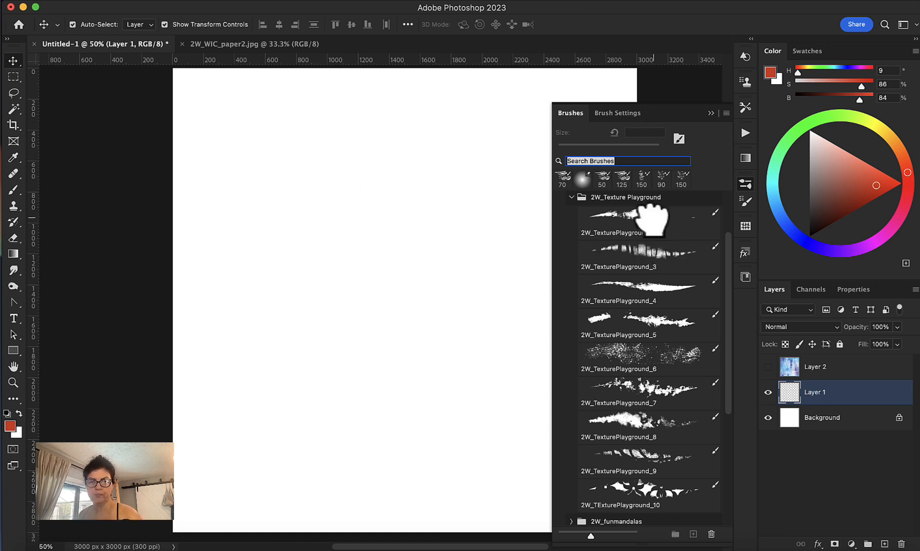
# - Paint bright cyan strokes, hue 182, across the left part of Layer 1 with the 2W_TexturePlayground_1 brush
pyautogui.click(647, 217)
pyautogui.click(711, 113)
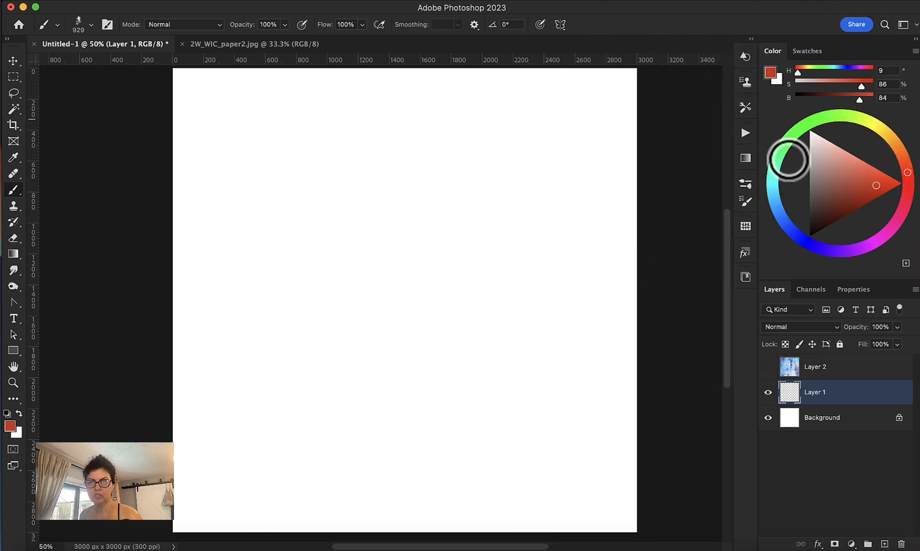
pyautogui.click(772, 185)
pyautogui.click(890, 182)
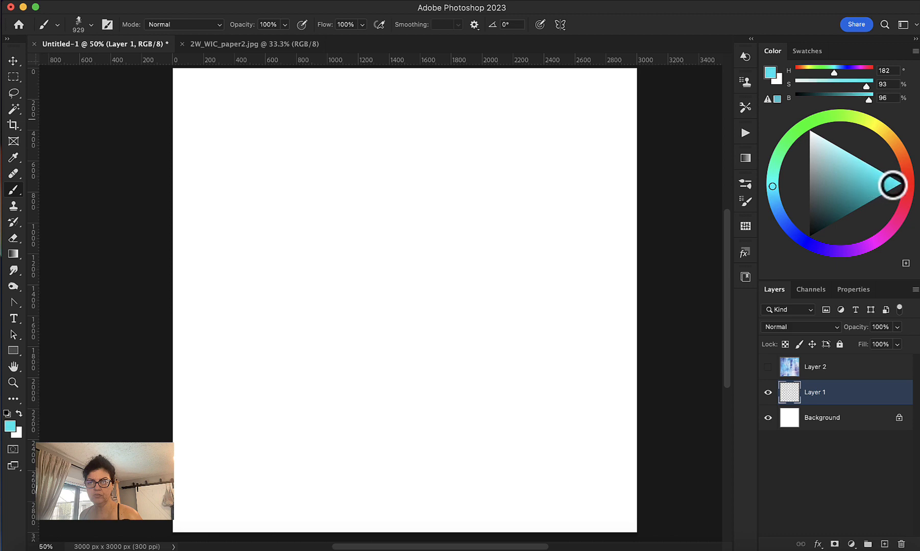
pyautogui.click(329, 277)
pyautogui.moveTo(329, 277)
pyautogui.mouseDown()
pyautogui.moveTo(337, 306)
pyautogui.moveTo(285, 348)
pyautogui.moveTo(245, 316)
pyautogui.moveTo(270, 224)
pyautogui.mouseUp()
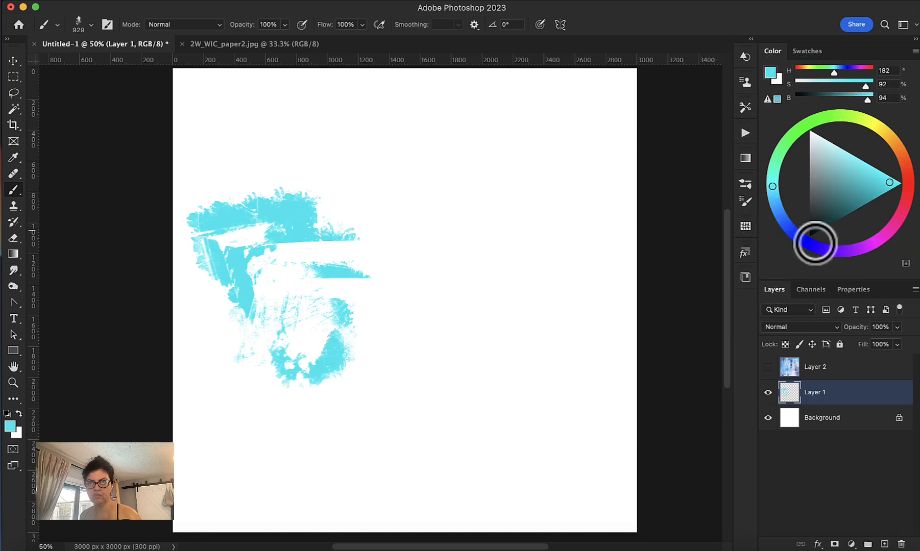
# - Paint a deep blue patch, hue 244, right of the canvas centre with the 2W_TexturePlayground_3 brush
pyautogui.click(811, 244)
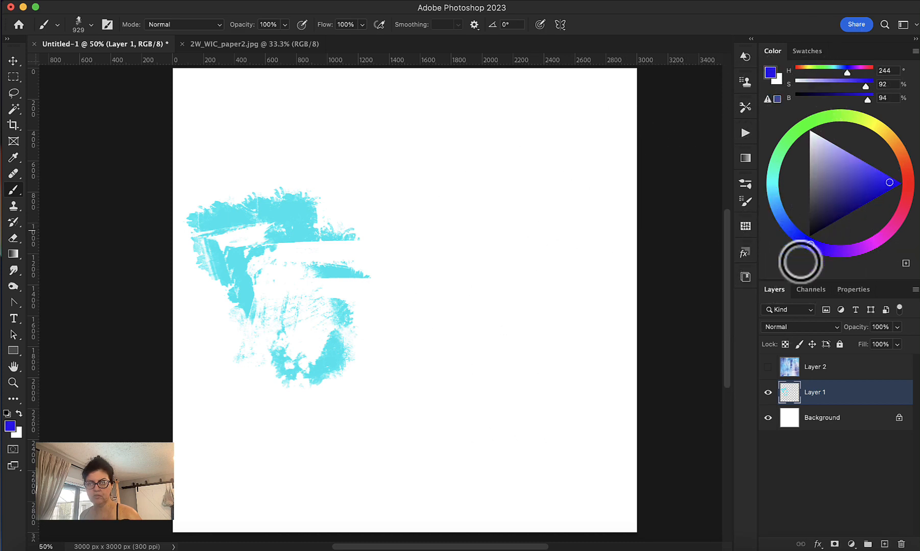
pyautogui.click(745, 185)
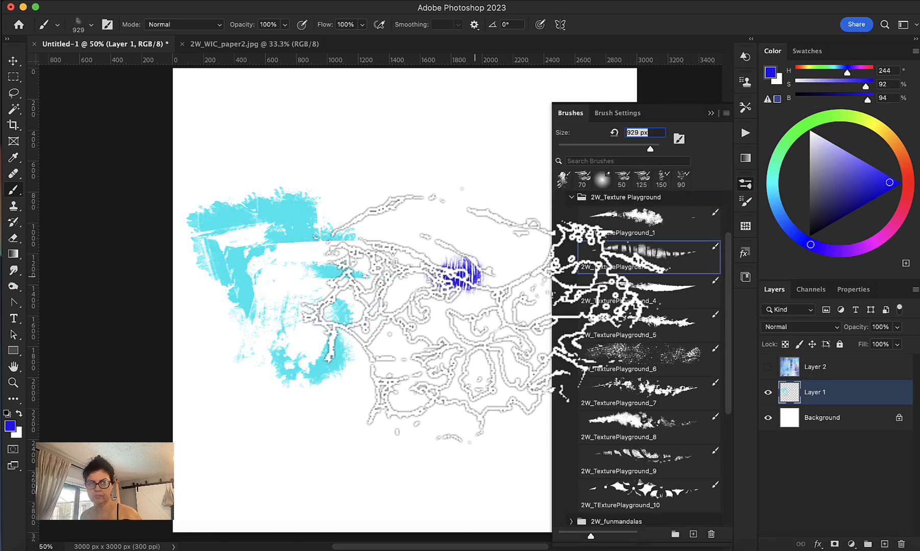
pyautogui.moveTo(474, 276)
pyautogui.mouseDown()
pyautogui.moveTo(437, 318)
pyautogui.moveTo(464, 345)
pyautogui.mouseUp()
# - Add streaky deep blue strokes above and below the blue patch with the 2W_TexturePlayground_4 brush
pyautogui.click(632, 283)
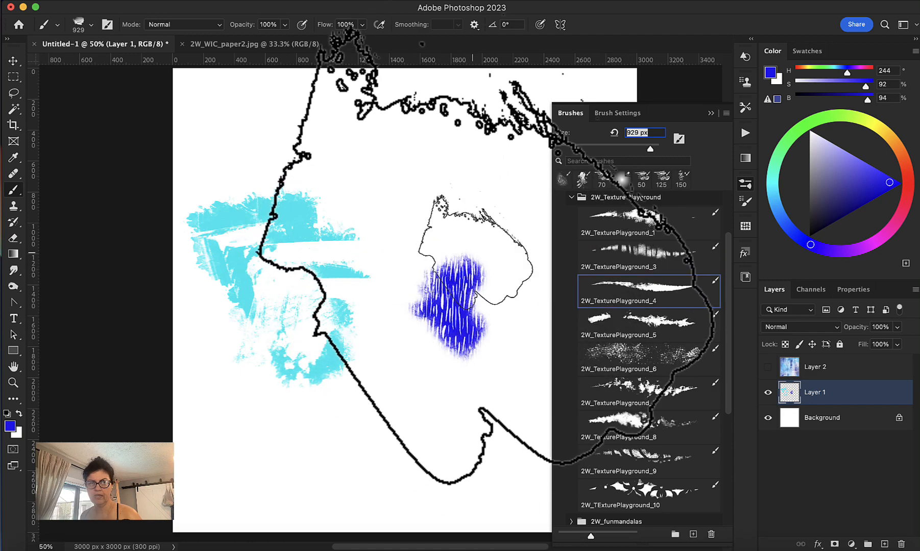
pyautogui.moveTo(444, 228)
pyautogui.mouseDown()
pyautogui.moveTo(461, 206)
pyautogui.moveTo(489, 228)
pyautogui.moveTo(492, 271)
pyautogui.mouseUp()
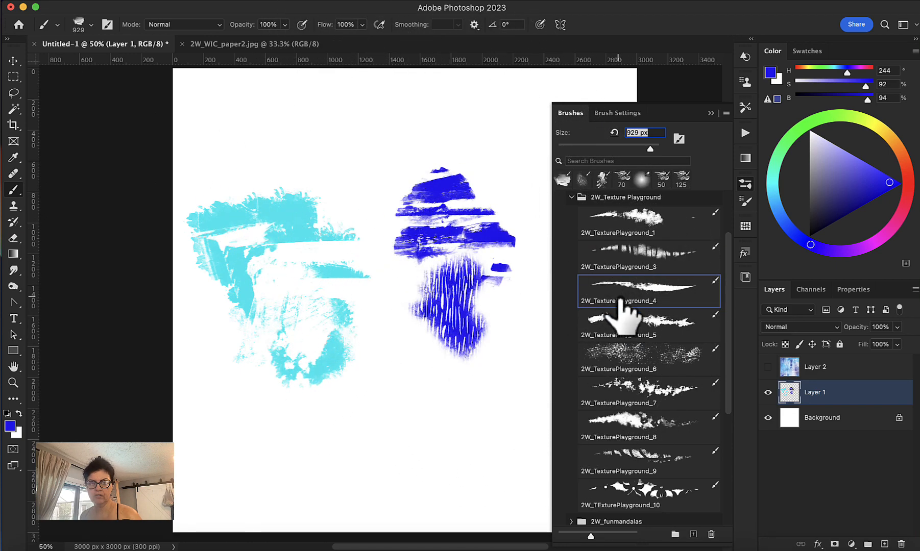
pyautogui.click(622, 327)
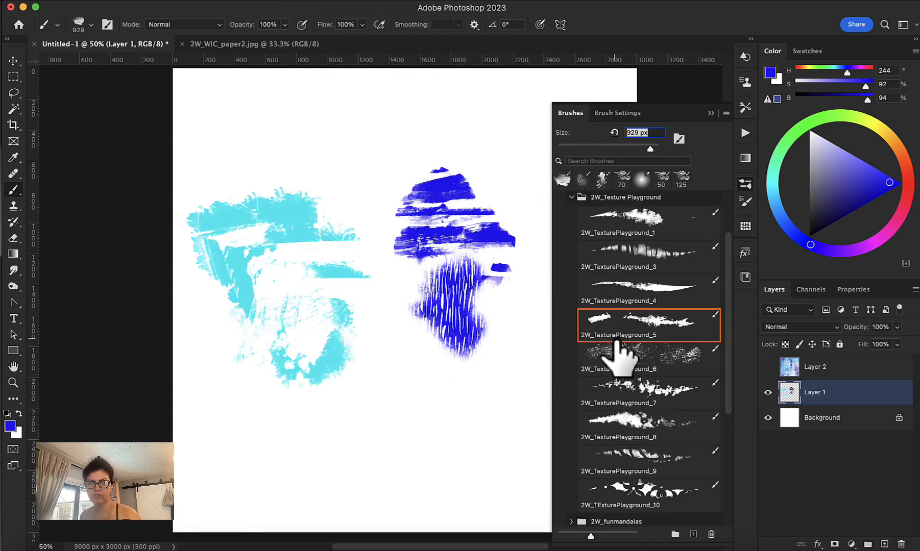
pyautogui.click(604, 296)
pyautogui.moveTo(480, 340)
pyautogui.mouseDown()
pyautogui.moveTo(495, 370)
pyautogui.moveTo(444, 392)
pyautogui.mouseUp()
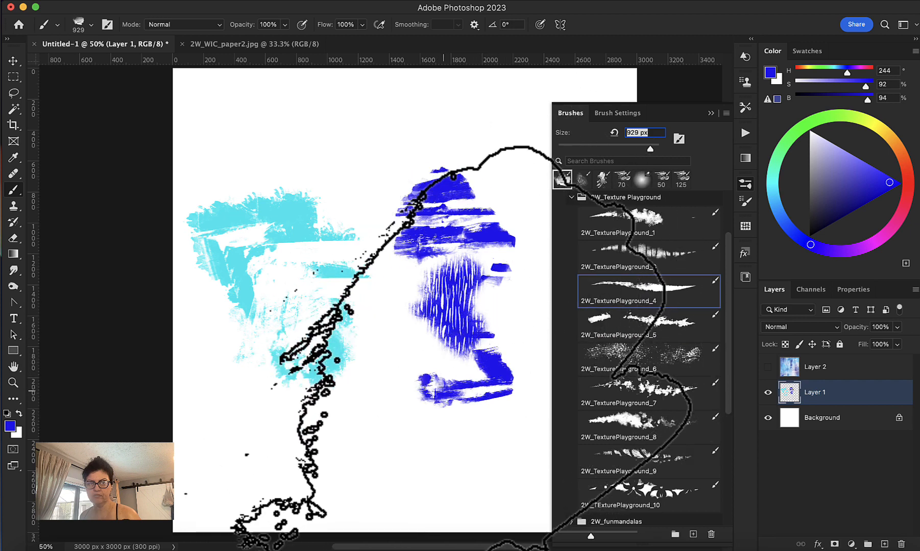
# - Paint light blue texture, hue 192, below the cyan strokes with the 2W_TexturePlayground_5 brush
pyautogui.click(774, 197)
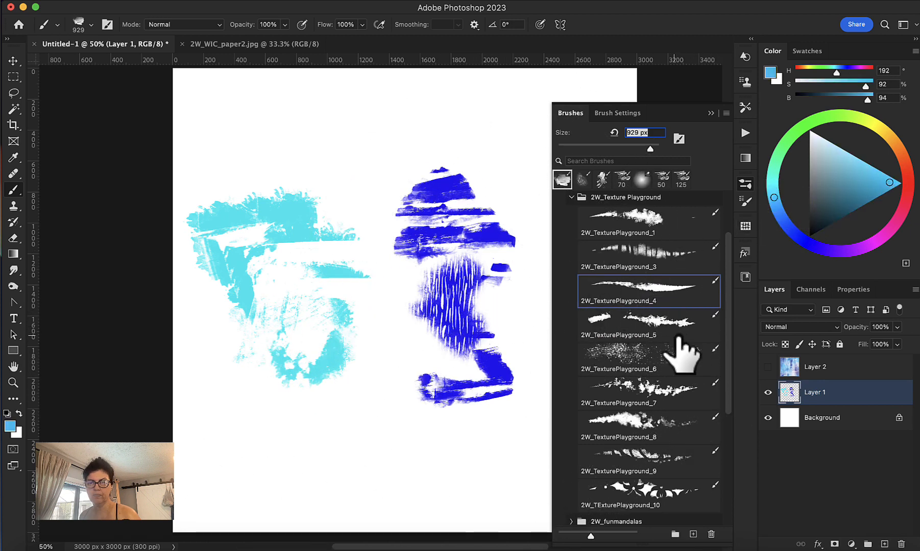
pyautogui.click(625, 320)
pyautogui.moveTo(370, 385)
pyautogui.mouseDown()
pyautogui.moveTo(326, 419)
pyautogui.moveTo(399, 424)
pyautogui.mouseUp()
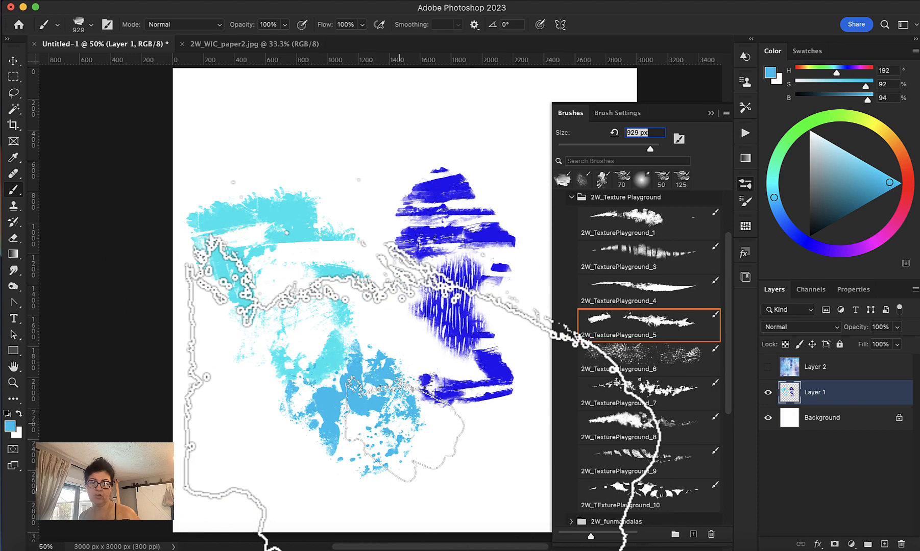
# - Splatter light blue dots between the cyan and deep blue areas with the 2W_TexturePlayground_6 brush
pyautogui.click(612, 358)
pyautogui.click(366, 276)
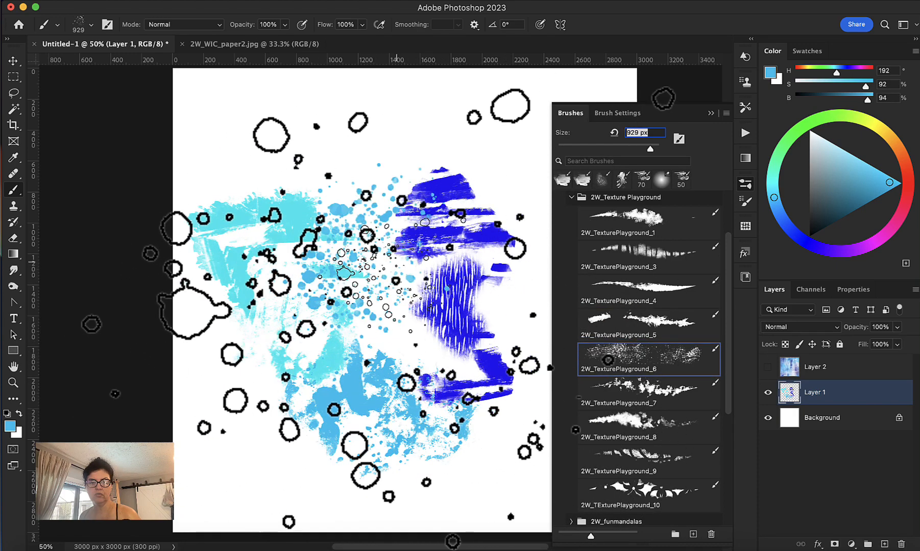
pyautogui.moveTo(397, 262)
pyautogui.mouseDown()
pyautogui.moveTo(393, 275)
pyautogui.moveTo(345, 240)
pyautogui.mouseUp()
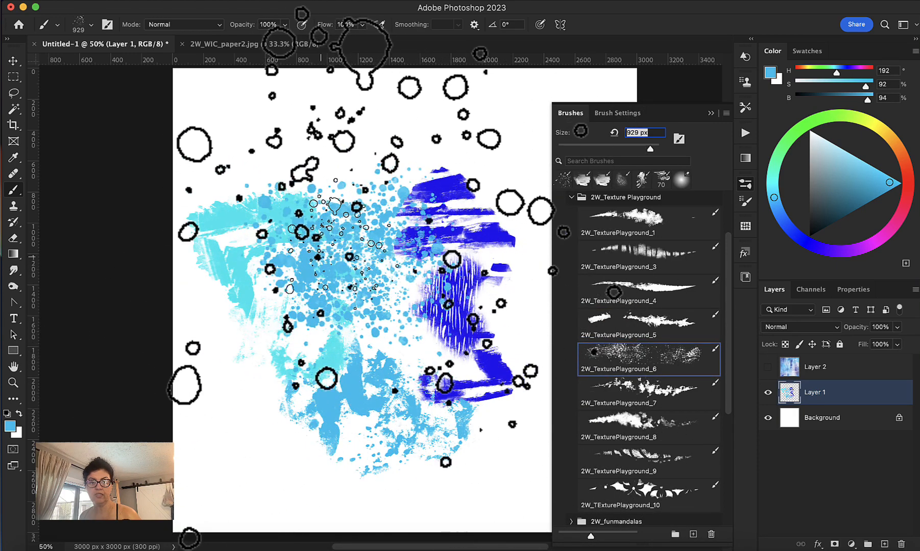
# - Add light blue texture at the lower right with the 2W_TexturePlayground_7 brush and beside the deep blue patch with 2W_TexturePlayground_8
pyautogui.click(610, 396)
pyautogui.click(468, 442)
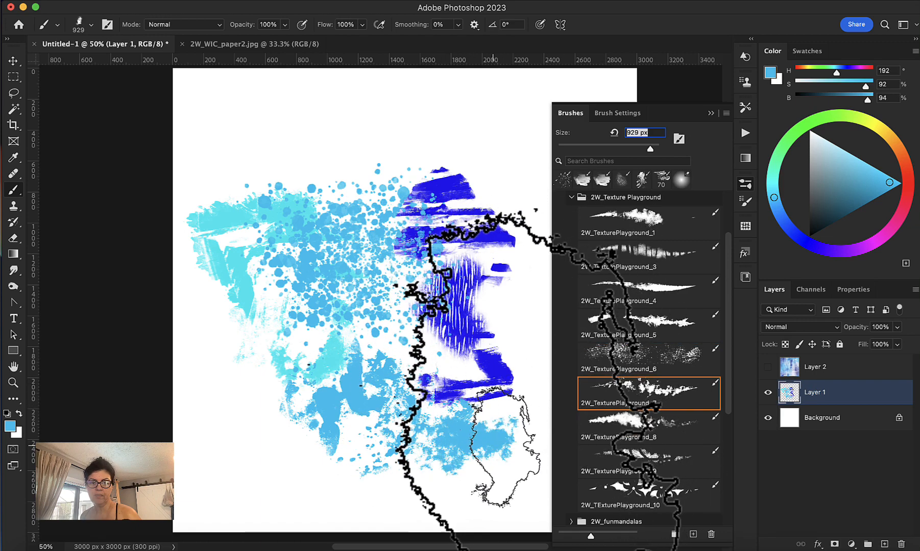
pyautogui.click(605, 424)
pyautogui.click(505, 291)
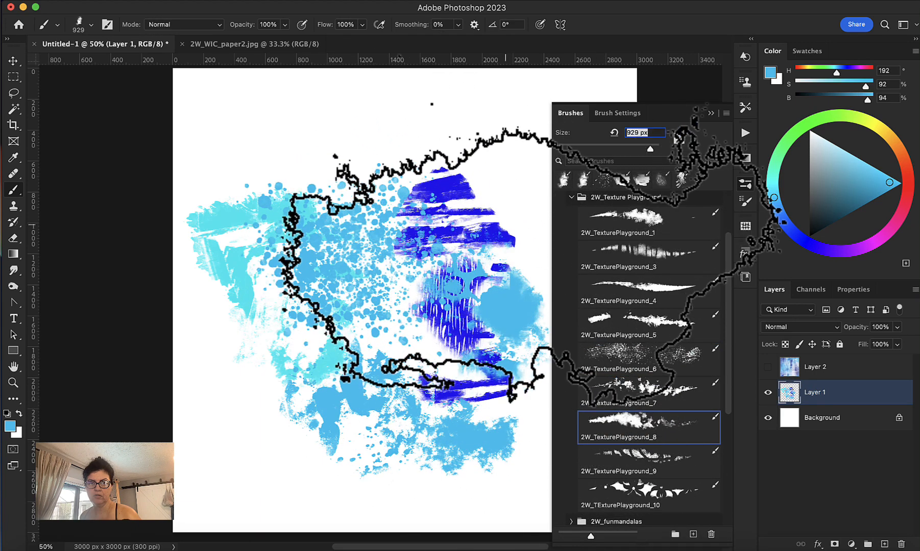
# - Paint rose-patterned strokes down the right side and along the bottom with the 2W_TexturePlayground_9 brush, using pink at hue 307, saturation 56%, brightness 87%
pyautogui.click(600, 464)
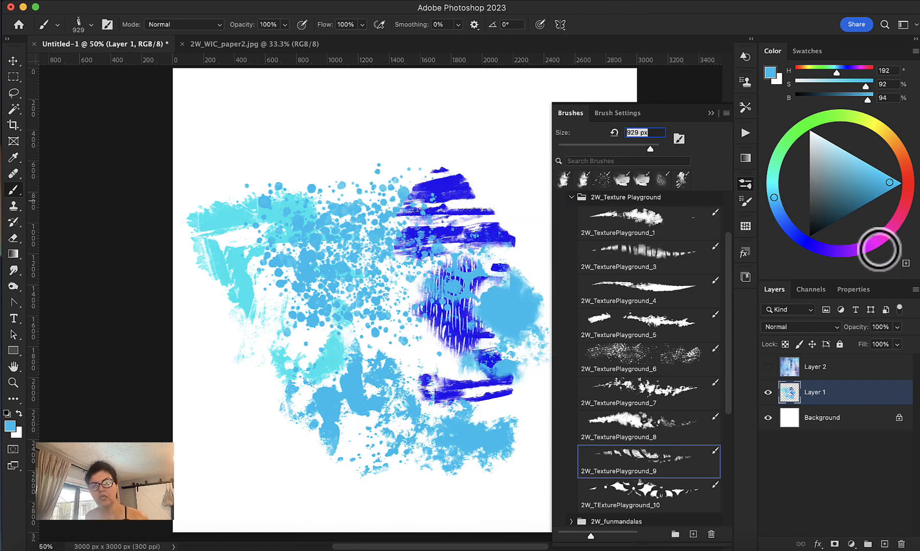
pyautogui.click(878, 249)
pyautogui.moveTo(870, 189); pyautogui.dragTo(854, 170)
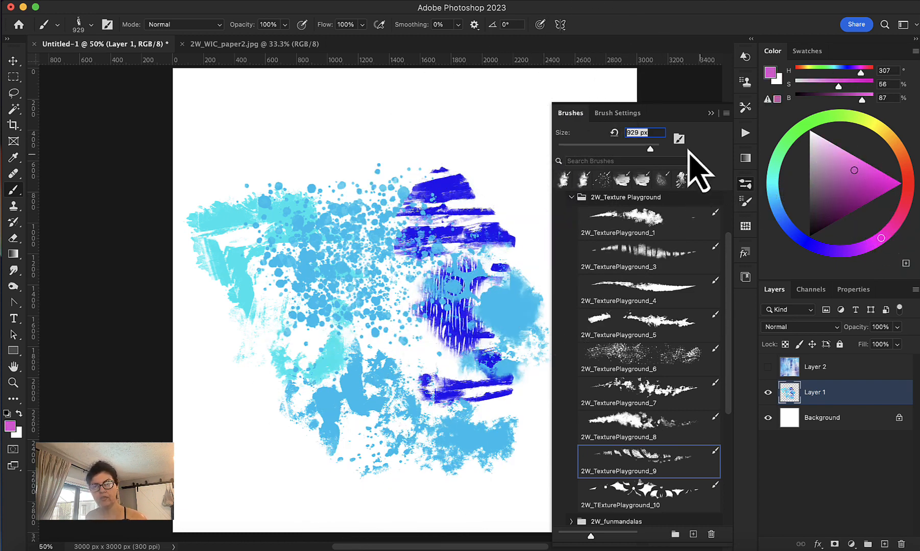
pyautogui.hscroll(5, 668, 133)
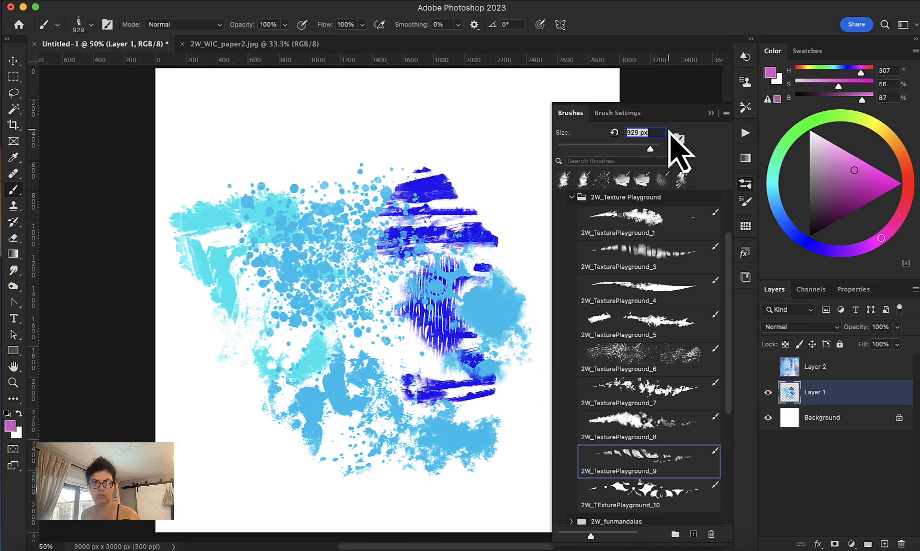
pyautogui.click(442, 195)
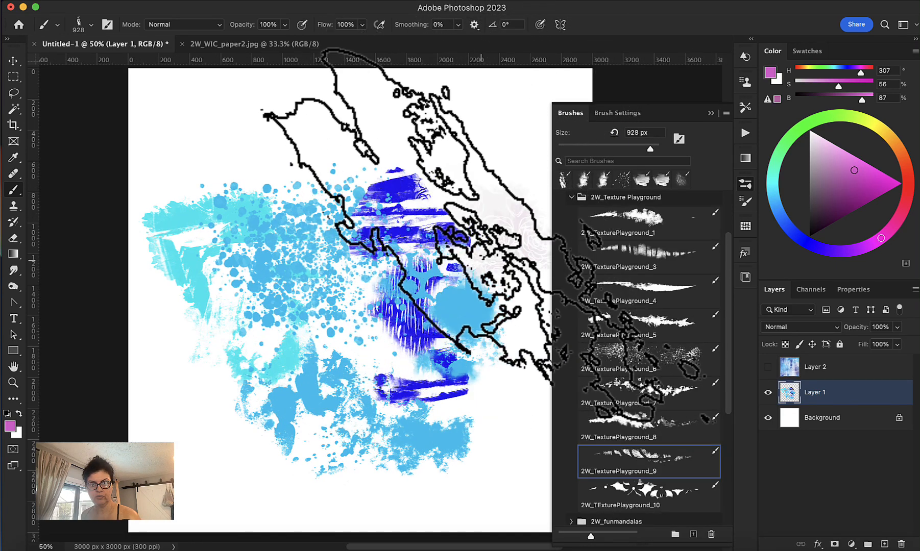
pyautogui.click(495, 255)
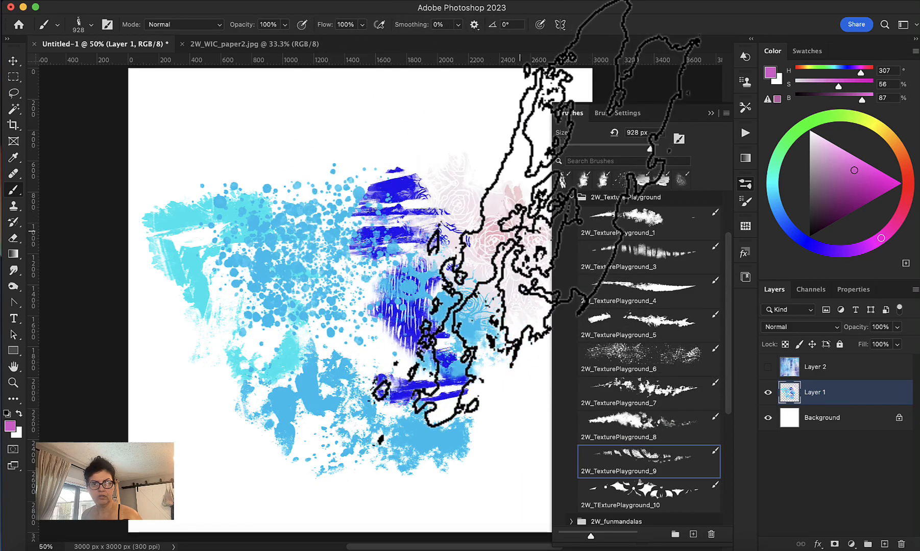
pyautogui.moveTo(531, 206)
pyautogui.mouseDown()
pyautogui.moveTo(503, 214)
pyautogui.moveTo(487, 270)
pyautogui.mouseUp()
pyautogui.moveTo(457, 238)
pyautogui.mouseDown()
pyautogui.moveTo(462, 174)
pyautogui.moveTo(447, 172)
pyautogui.moveTo(421, 204)
pyautogui.moveTo(506, 332)
pyautogui.moveTo(442, 358)
pyautogui.moveTo(463, 390)
pyautogui.moveTo(339, 390)
pyautogui.moveTo(266, 403)
pyautogui.mouseUp()
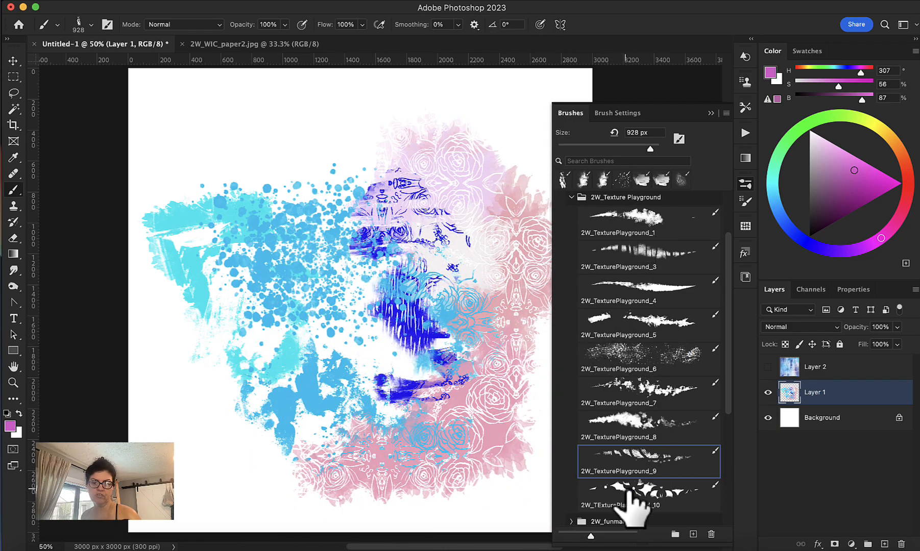
# - Paint a patterned area from the upper left to the centre with the 2W_TExturePlayground_10 brush, using magenta at saturation 91%, brightness 83%
pyautogui.click(638, 487)
pyautogui.click(877, 191)
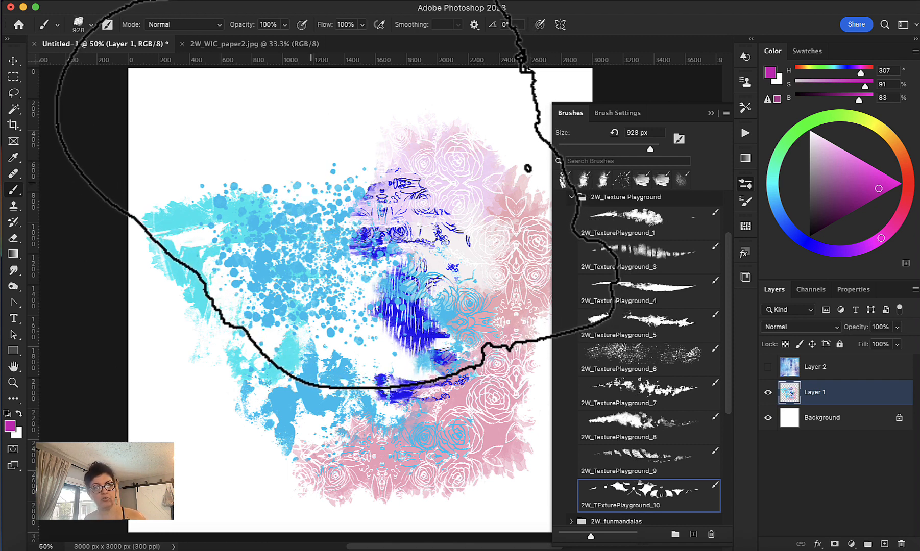
pyautogui.moveTo(299, 171)
pyautogui.mouseDown()
pyautogui.moveTo(187, 162)
pyautogui.moveTo(231, 198)
pyautogui.moveTo(301, 153)
pyautogui.moveTo(337, 168)
pyautogui.moveTo(281, 212)
pyautogui.moveTo(304, 255)
pyautogui.moveTo(350, 306)
pyautogui.moveTo(408, 239)
pyautogui.mouseUp()
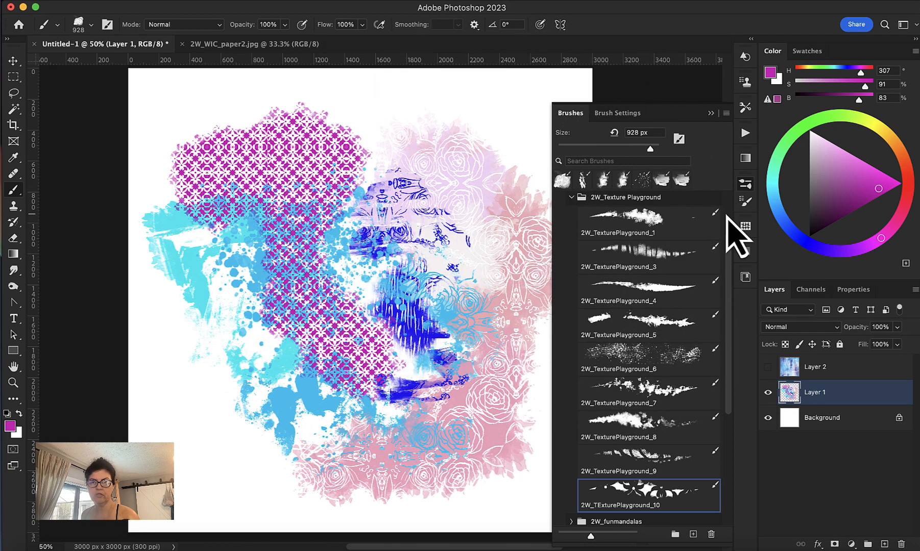
# - Set the brush's texture scale to 34% and paint more magenta pattern over the upper deep blue area
pyautogui.click(745, 203)
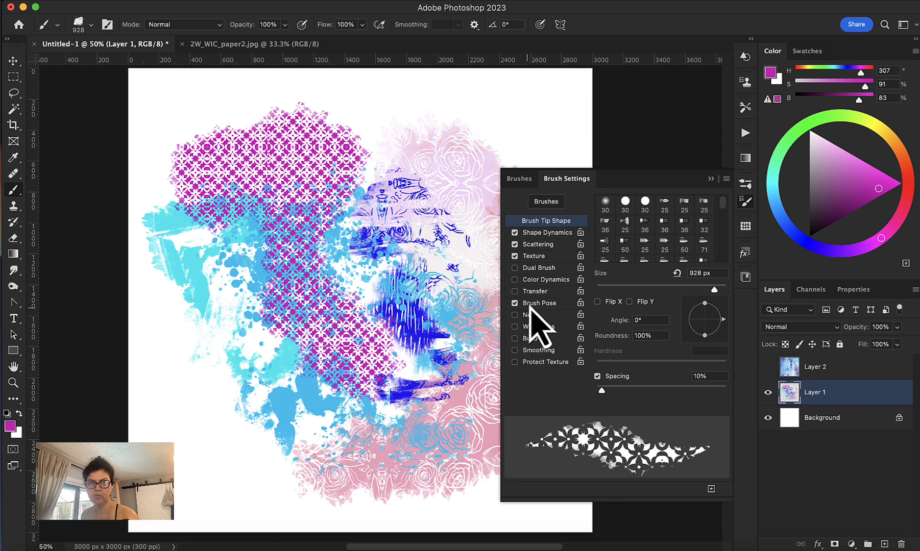
pyautogui.click(552, 256)
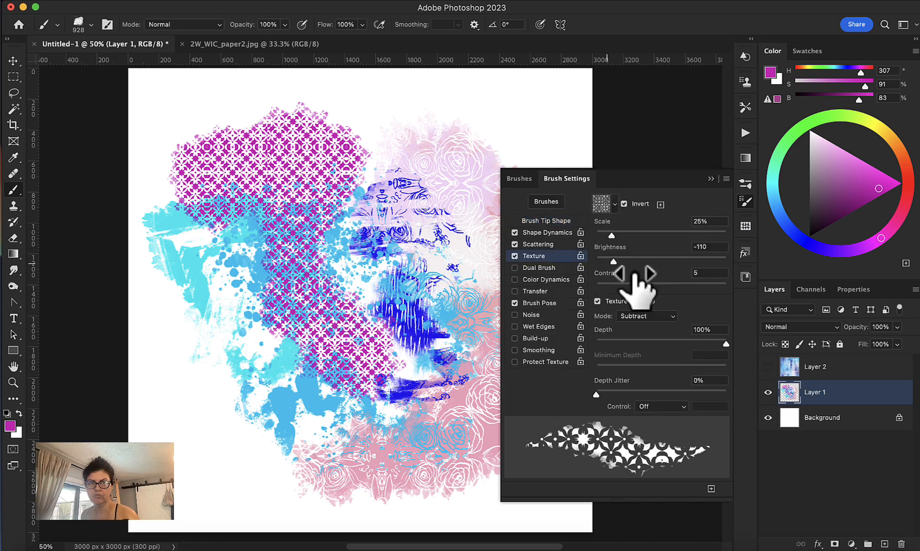
pyautogui.moveTo(613, 239); pyautogui.dragTo(620, 240)
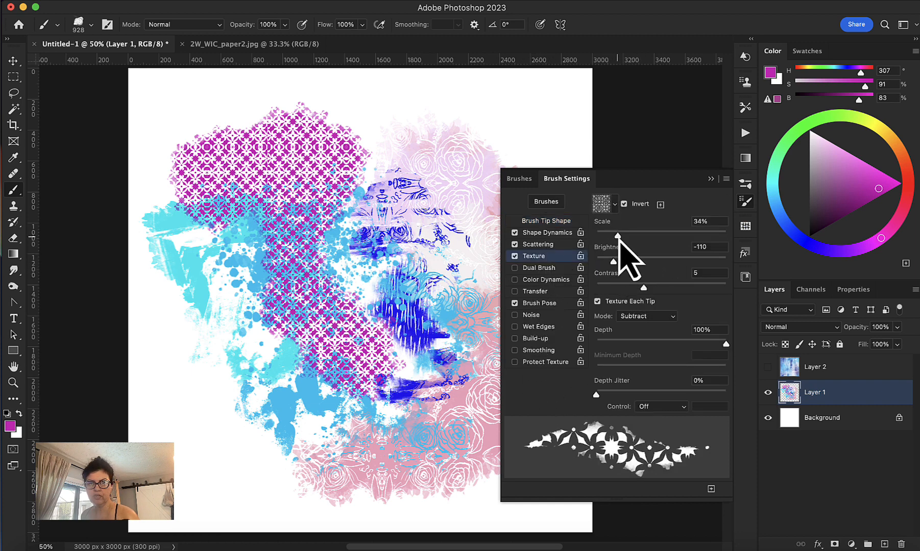
pyautogui.moveTo(425, 237)
pyautogui.mouseDown()
pyautogui.moveTo(400, 209)
pyautogui.moveTo(462, 123)
pyautogui.moveTo(412, 153)
pyautogui.mouseUp()
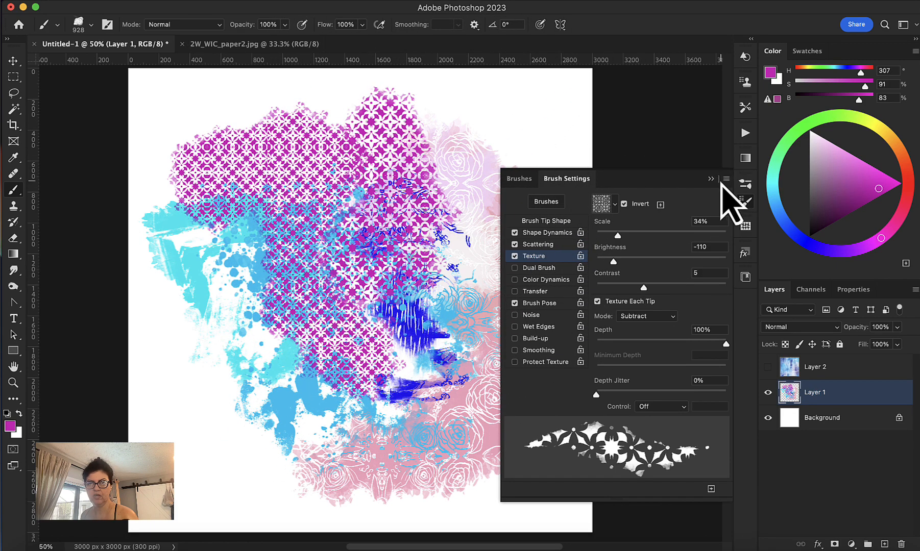
pyautogui.click(712, 179)
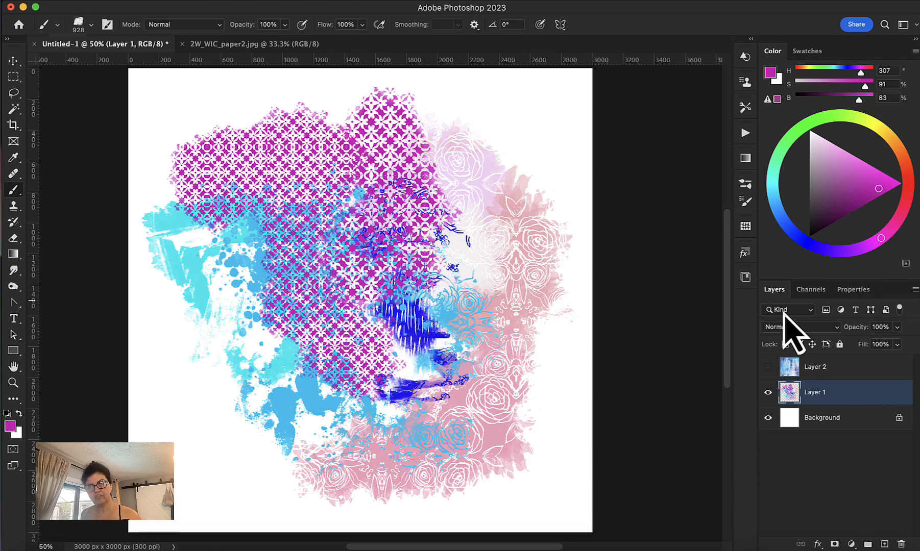
# - Make Layer 2 visible and move it below Layer 1 as a backdrop for the painted textures
pyautogui.click(768, 367)
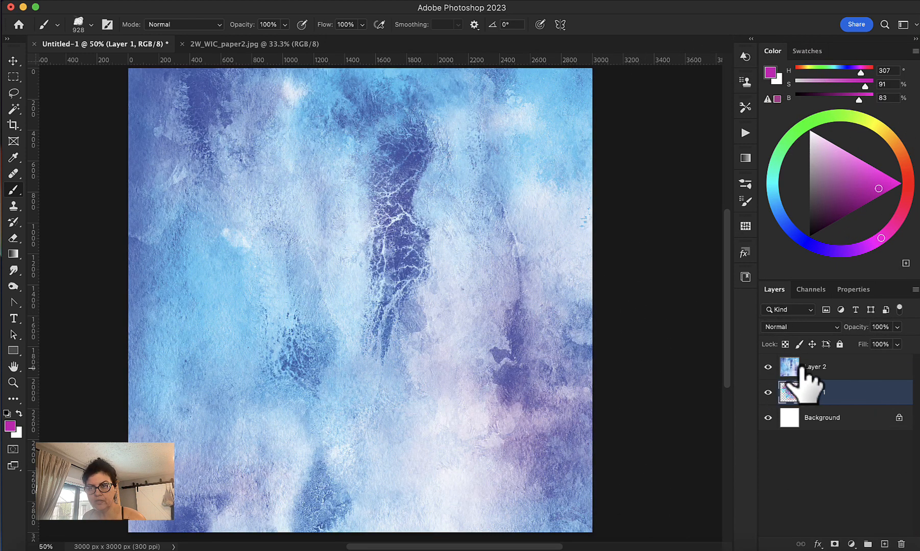
pyautogui.moveTo(812, 380); pyautogui.dragTo(807, 390)
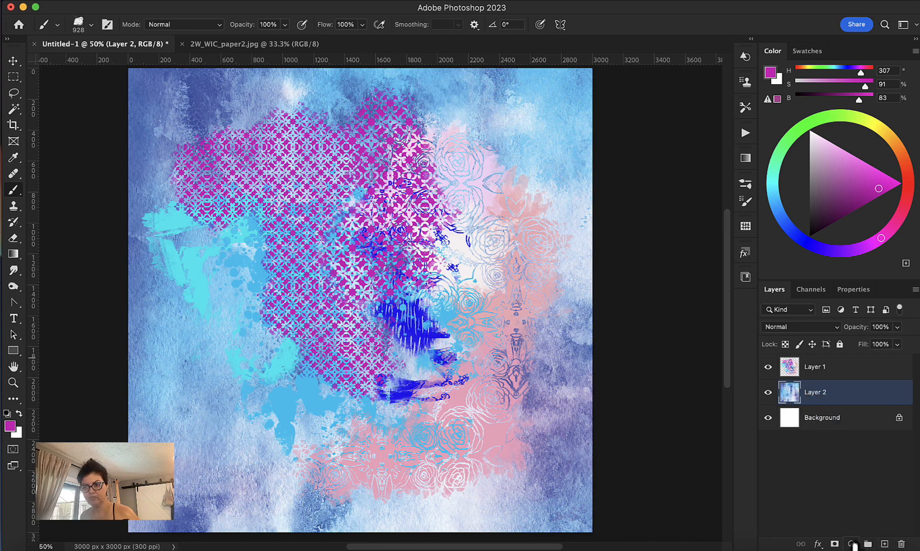
# - Add a gradient fill layer above Layer 2 using the blue-to-red preset from 2W_Magicalgradients_set1, linear at 90° and 100% scale
pyautogui.click(851, 544)
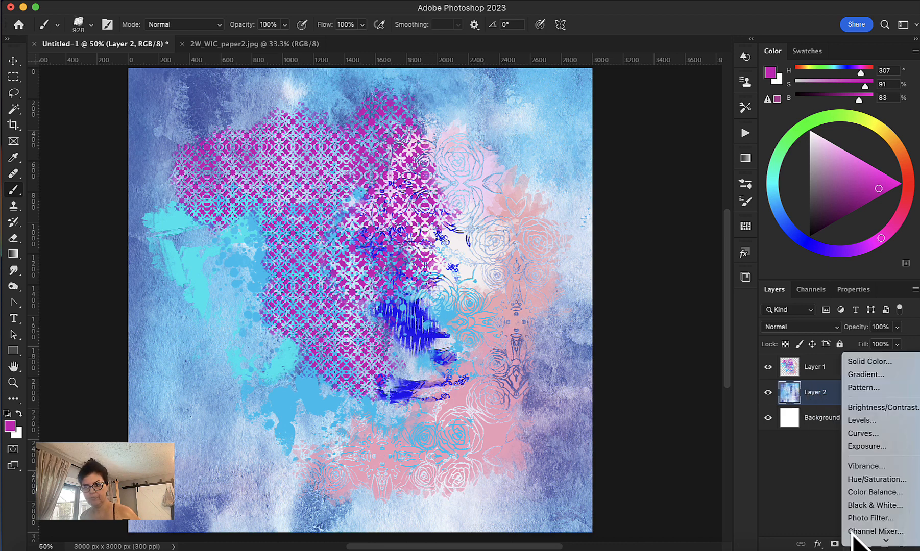
pyautogui.click(865, 375)
pyautogui.click(589, 233)
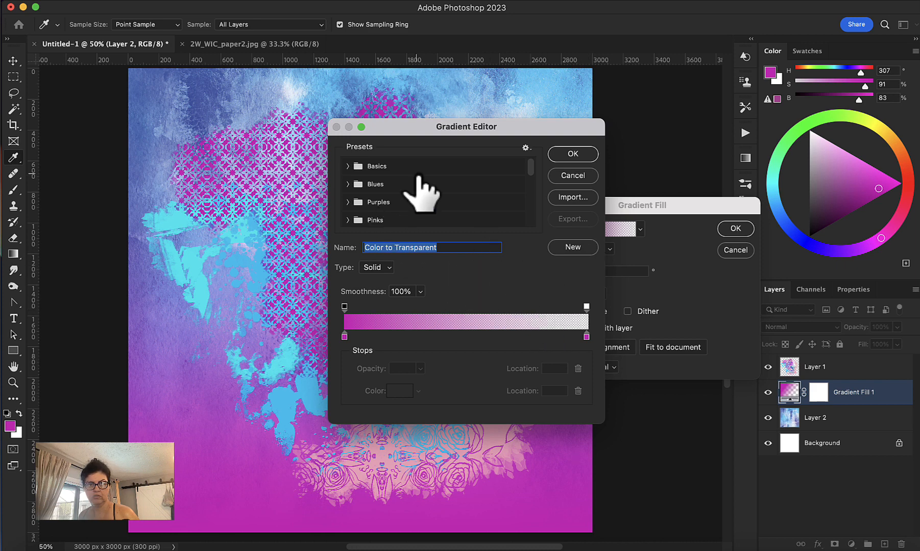
pyautogui.moveTo(532, 169); pyautogui.dragTo(540, 242)
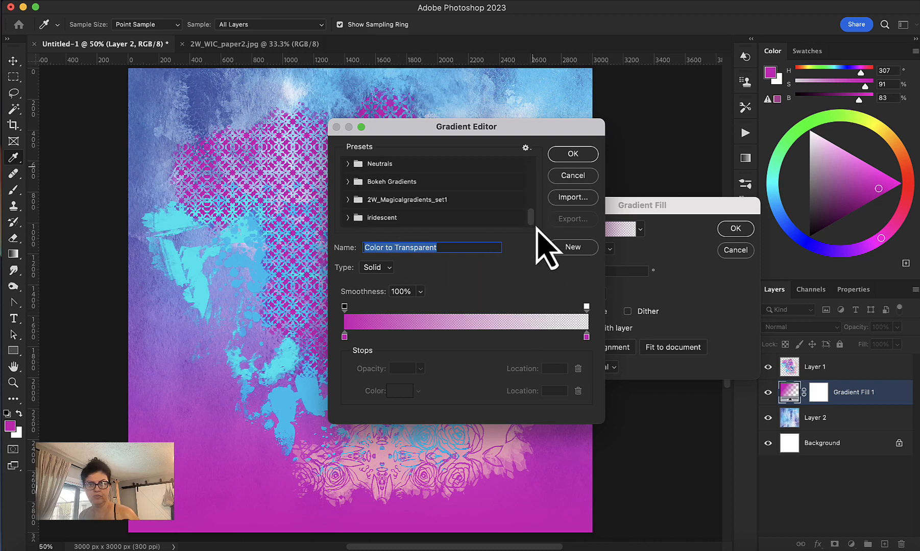
pyautogui.click(410, 204)
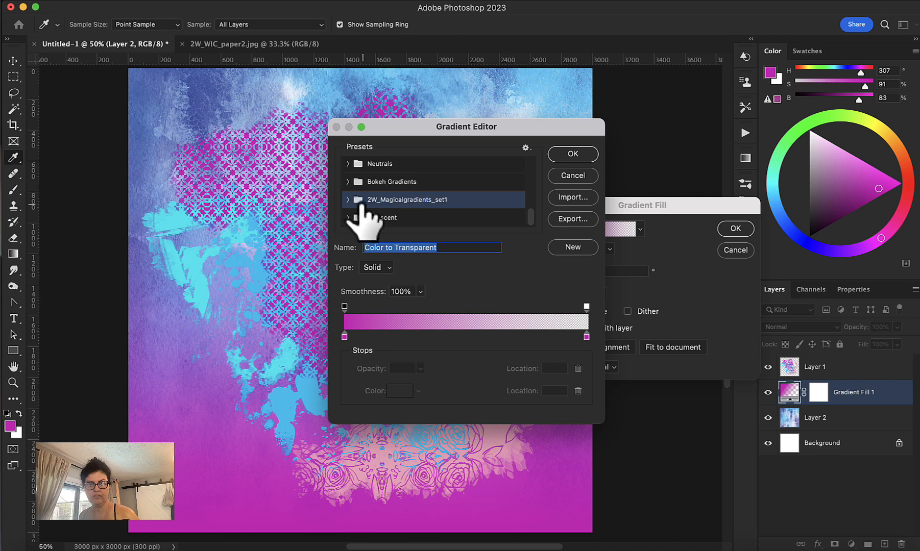
pyautogui.click(348, 200)
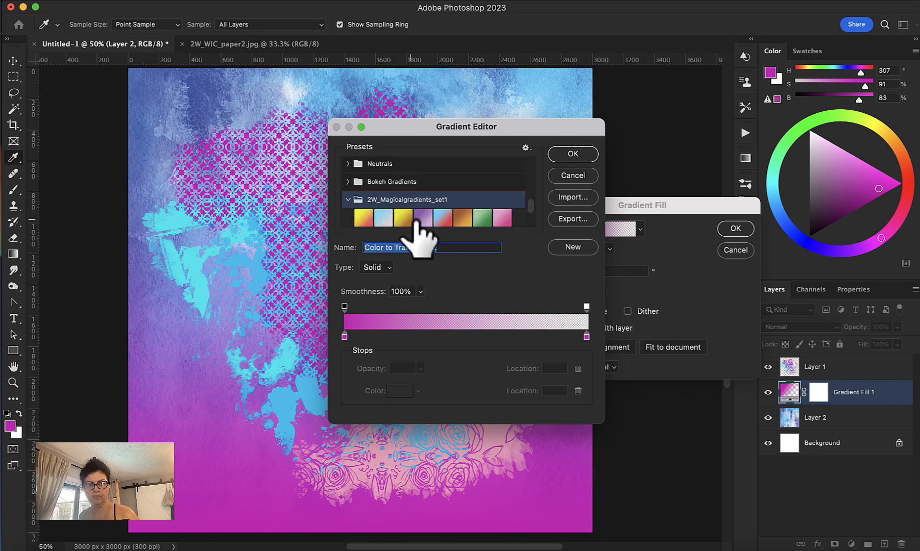
pyautogui.click(442, 219)
pyautogui.click(573, 155)
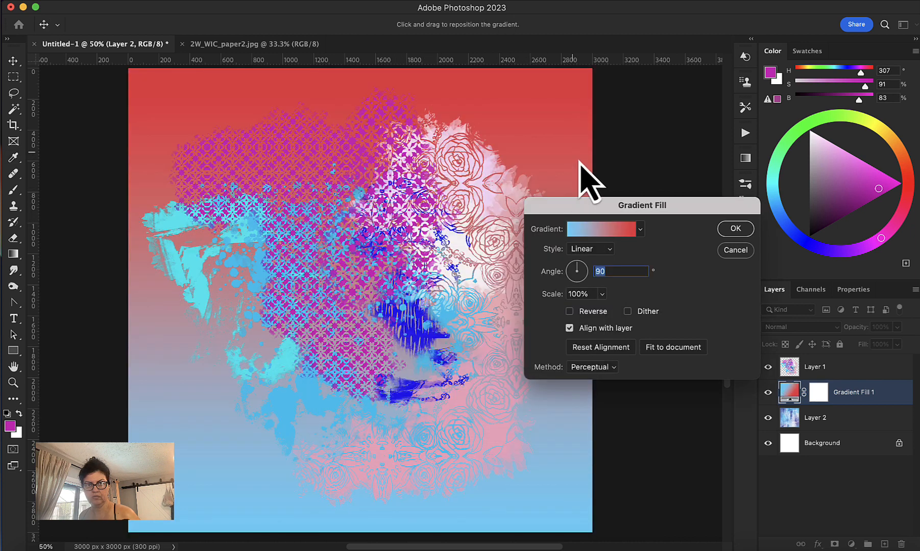
pyautogui.click(734, 229)
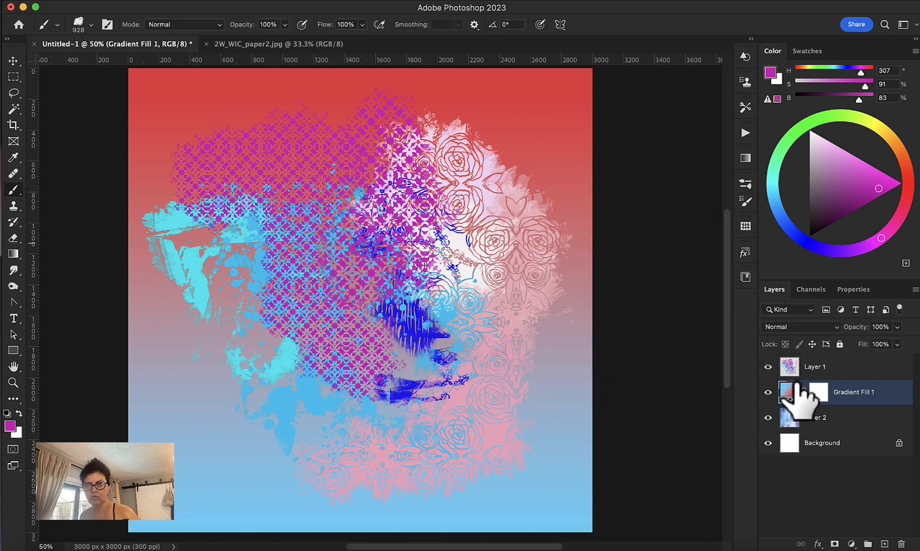
# - Hide Layer 1, then move Layer 2 above the gradient fill and give it a black mask that conceals it
pyautogui.click(769, 368)
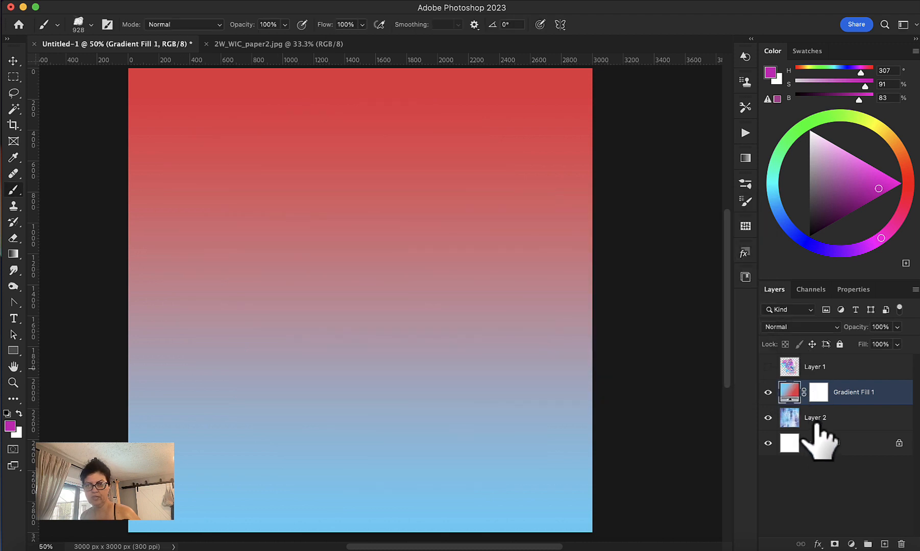
pyautogui.moveTo(807, 420); pyautogui.dragTo(817, 377)
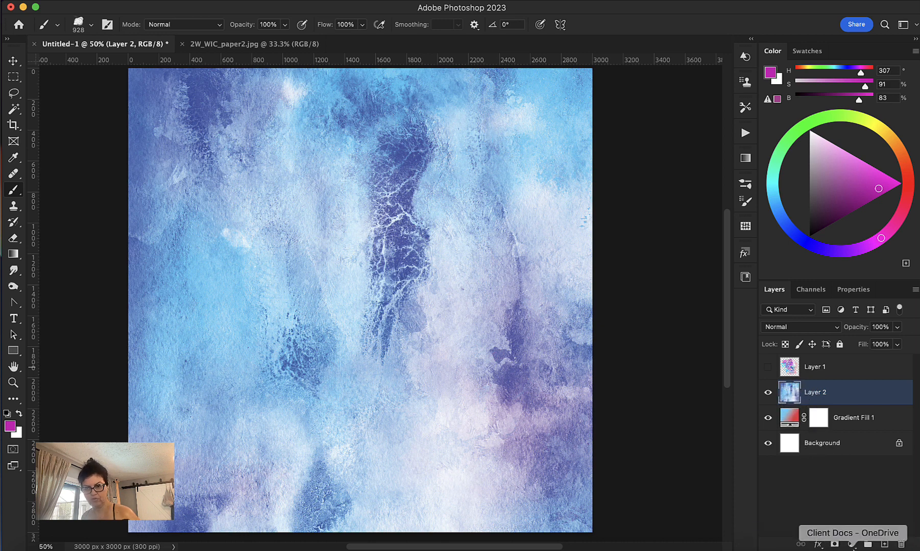
pyautogui.keyDown('alt'); pyautogui.click(834, 544); pyautogui.keyUp('alt')
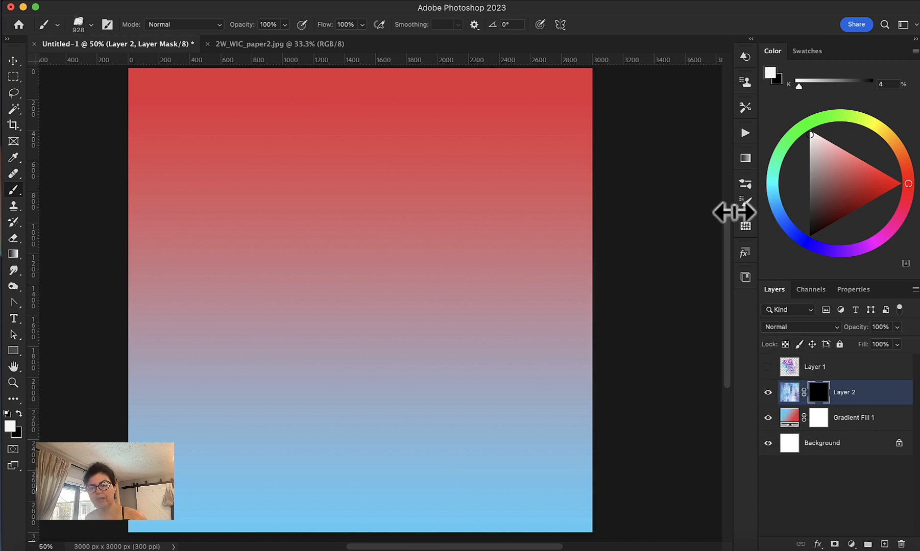
# - Paint white on Layer 2's mask with 2W_TExturePlayground_10 on the canvas's left side and 2W_TexturePlayground_7 from the top through the centre
pyautogui.click(747, 185)
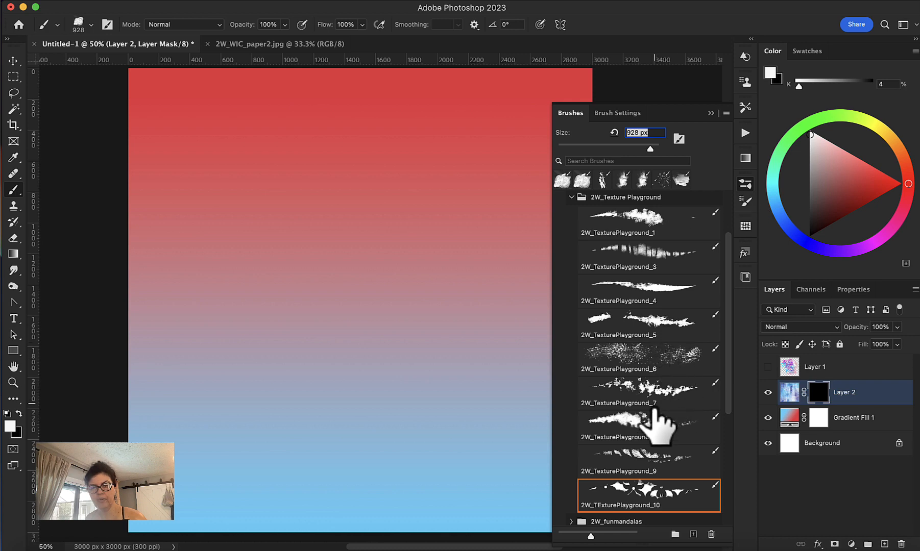
pyautogui.moveTo(276, 364)
pyautogui.mouseDown()
pyautogui.moveTo(179, 367)
pyautogui.moveTo(199, 342)
pyautogui.moveTo(210, 304)
pyautogui.moveTo(176, 200)
pyautogui.mouseUp()
pyautogui.moveTo(385, 208)
pyautogui.mouseDown()
pyautogui.moveTo(431, 345)
pyautogui.moveTo(478, 427)
pyautogui.mouseUp()
pyautogui.click(611, 396)
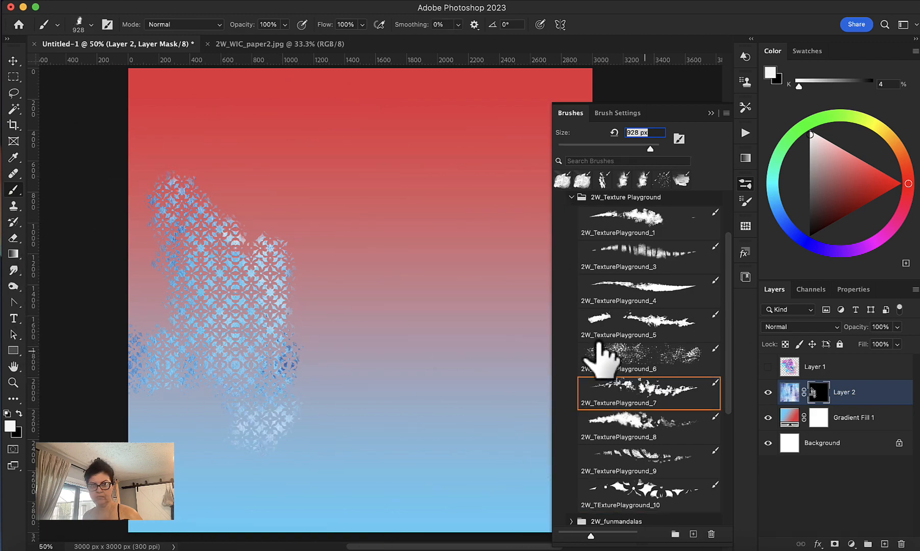
pyautogui.moveTo(370, 219)
pyautogui.mouseDown()
pyautogui.moveTo(409, 169)
pyautogui.moveTo(389, 123)
pyautogui.moveTo(398, 220)
pyautogui.moveTo(342, 265)
pyautogui.moveTo(327, 230)
pyautogui.moveTo(464, 329)
pyautogui.moveTo(536, 403)
pyautogui.mouseUp()
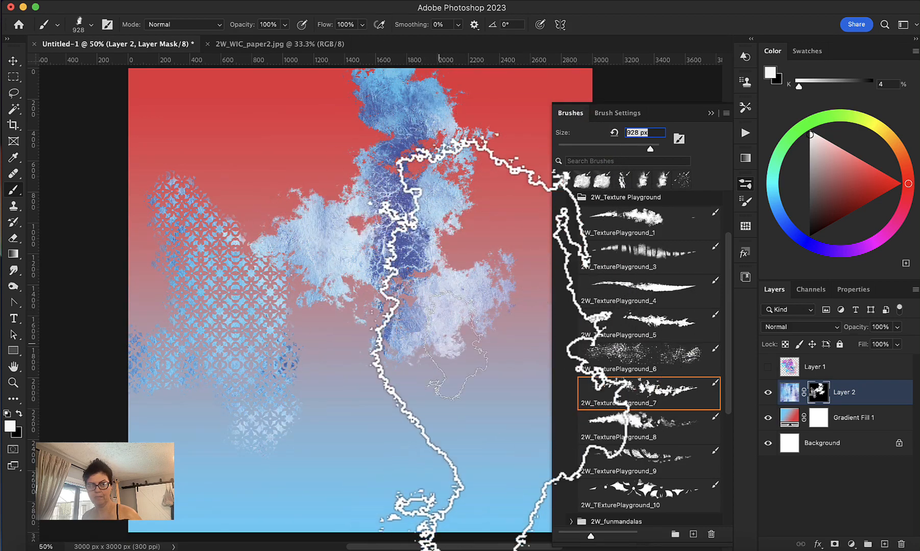
# - Reveal more paper texture on Layer 2's mask with 2W_TexturePlayground_6 splatters down the right side and 2W_TexturePlayground_5 strokes at the right edge
pyautogui.click(655, 352)
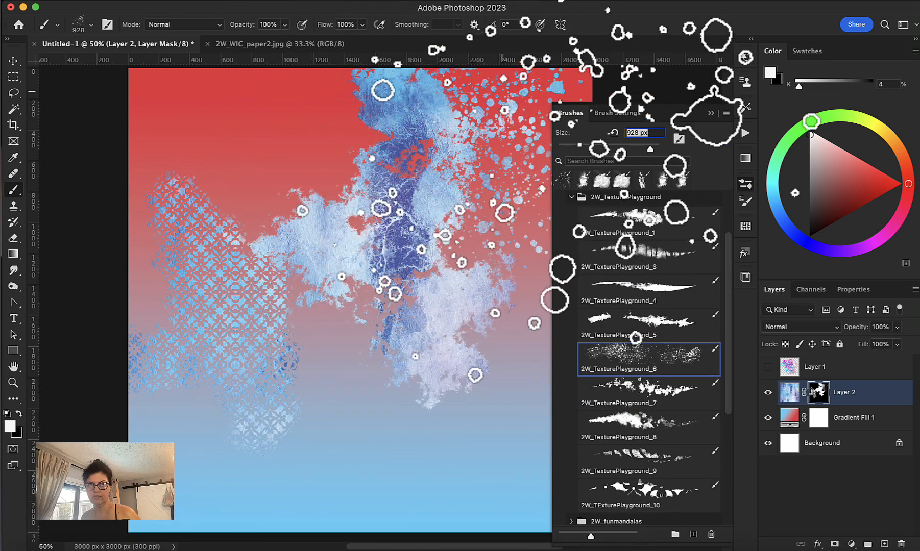
pyautogui.moveTo(502, 92)
pyautogui.mouseDown()
pyautogui.moveTo(469, 300)
pyautogui.moveTo(514, 414)
pyautogui.mouseUp()
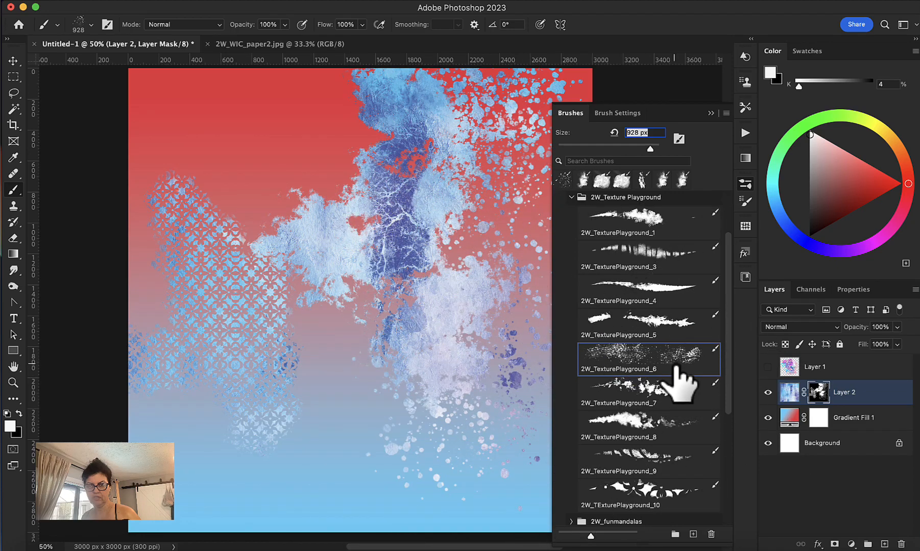
pyautogui.click(687, 332)
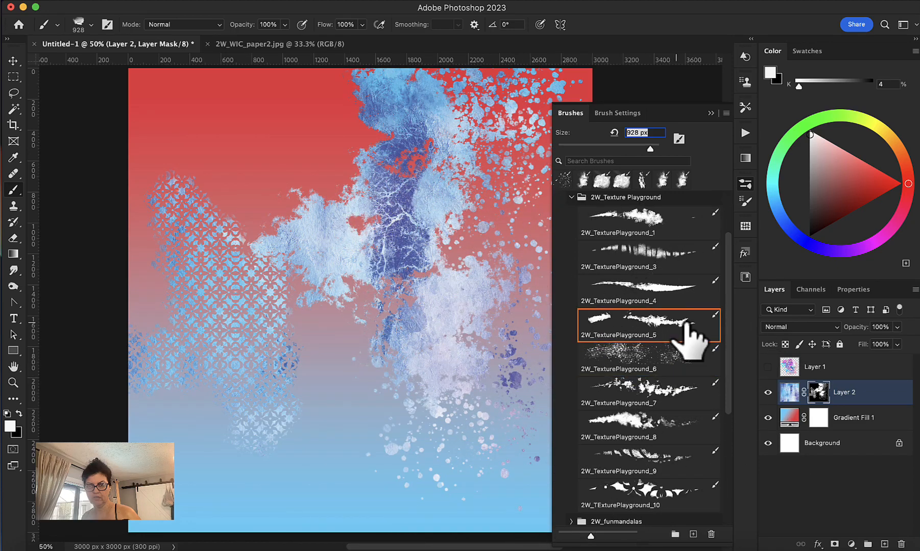
pyautogui.click(711, 113)
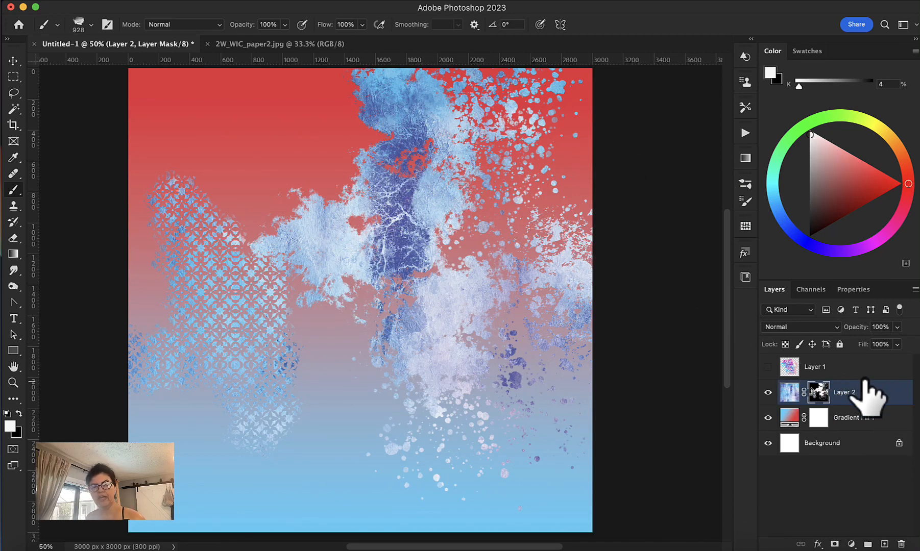
# - Hide Layer 2 and the gradient fill layer, and show Layer 1 over the white background
pyautogui.click(769, 393)
pyautogui.click(770, 366)
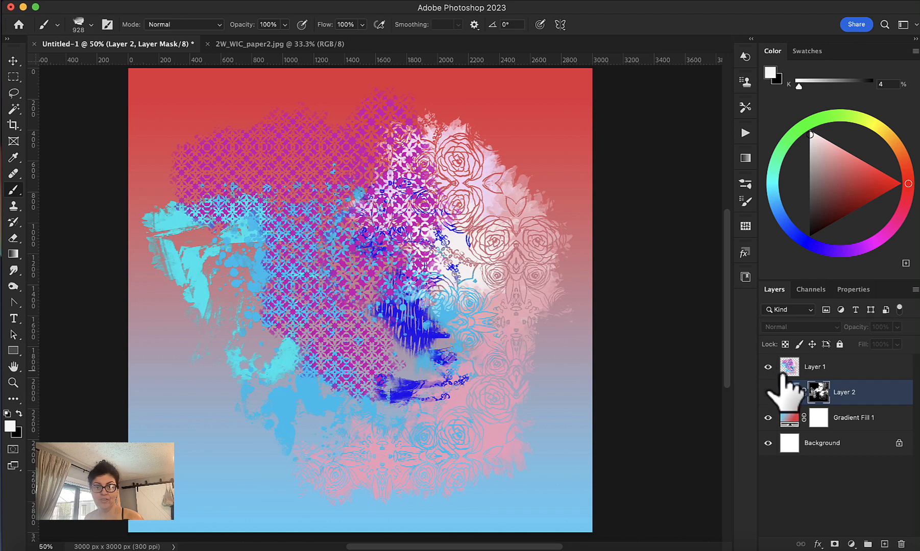
pyautogui.click(769, 418)
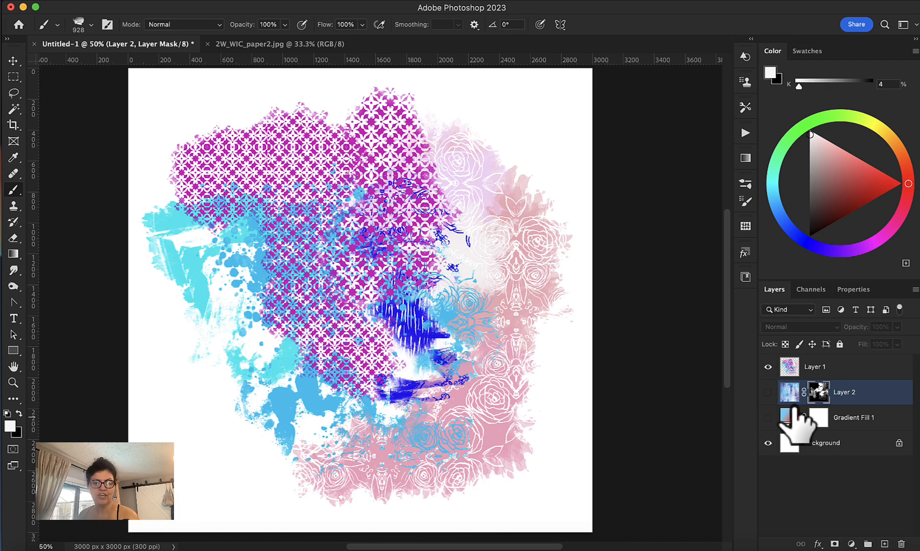